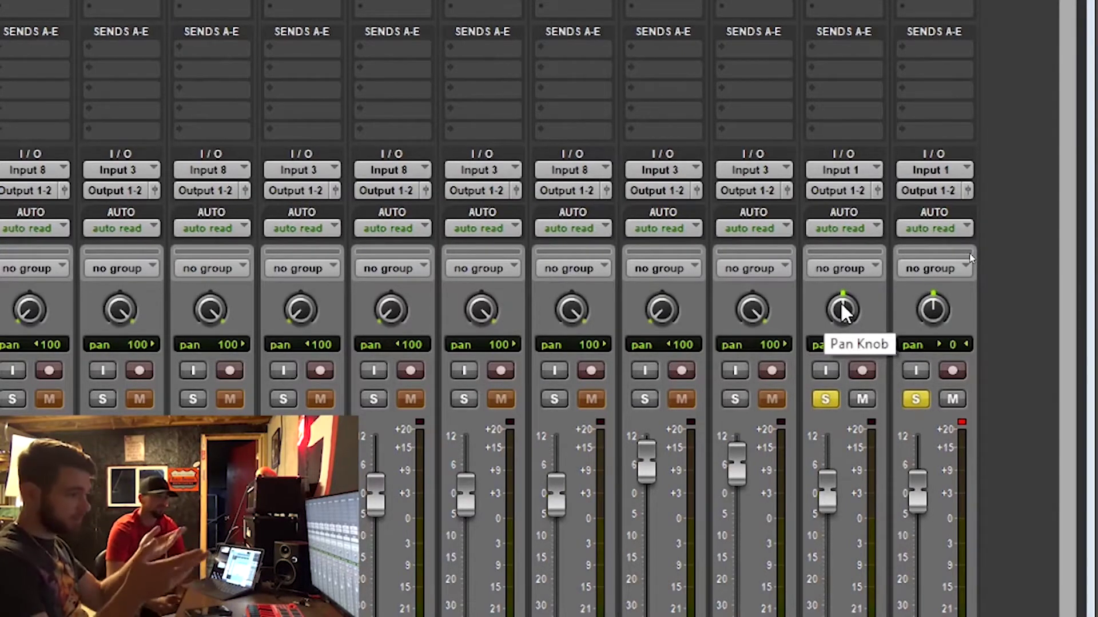
Pan the two bass tracks 89 left and 89 right, and open the EQ3 7-Band insert on the first one
left_click_drag(839, 303, 833, 387)
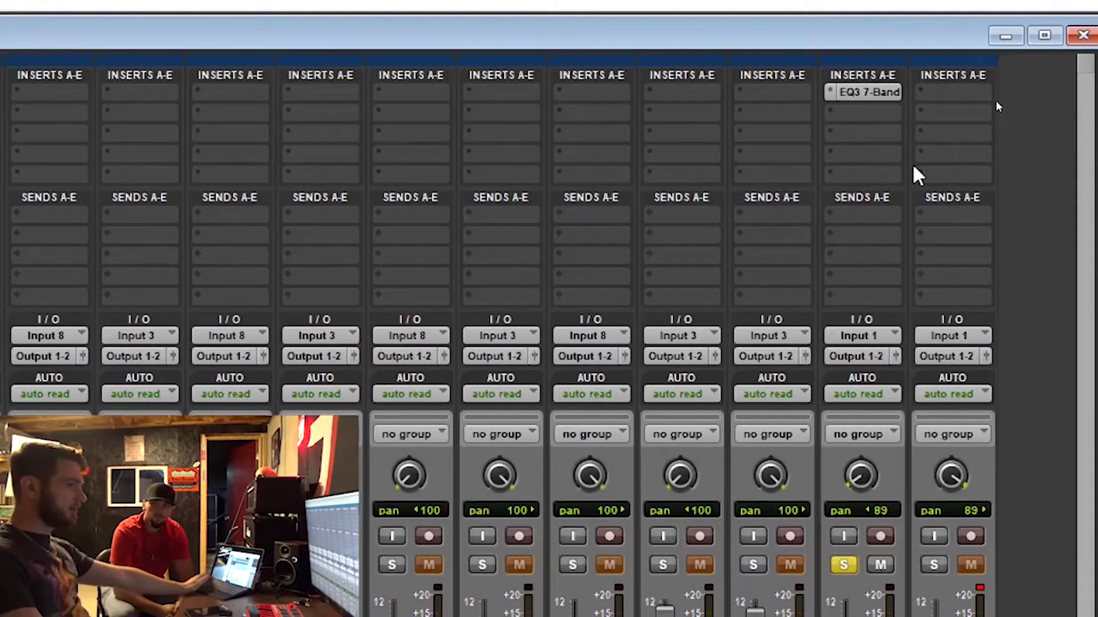
left_click(864, 95)
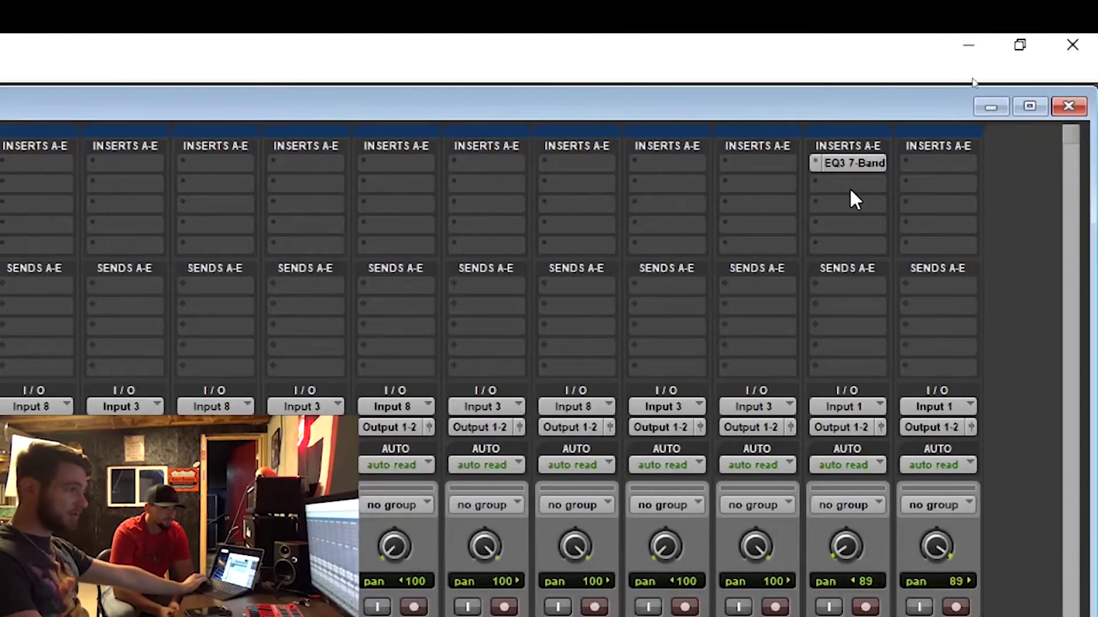
left_click(757, 164)
mouse_move(781, 253)
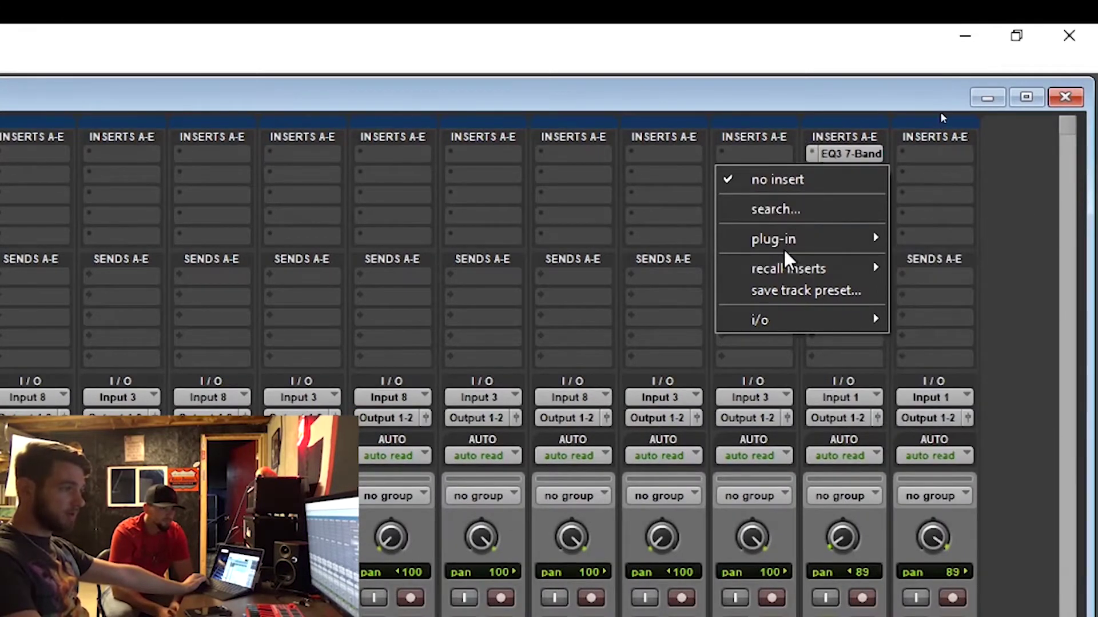
mouse_move(788, 246)
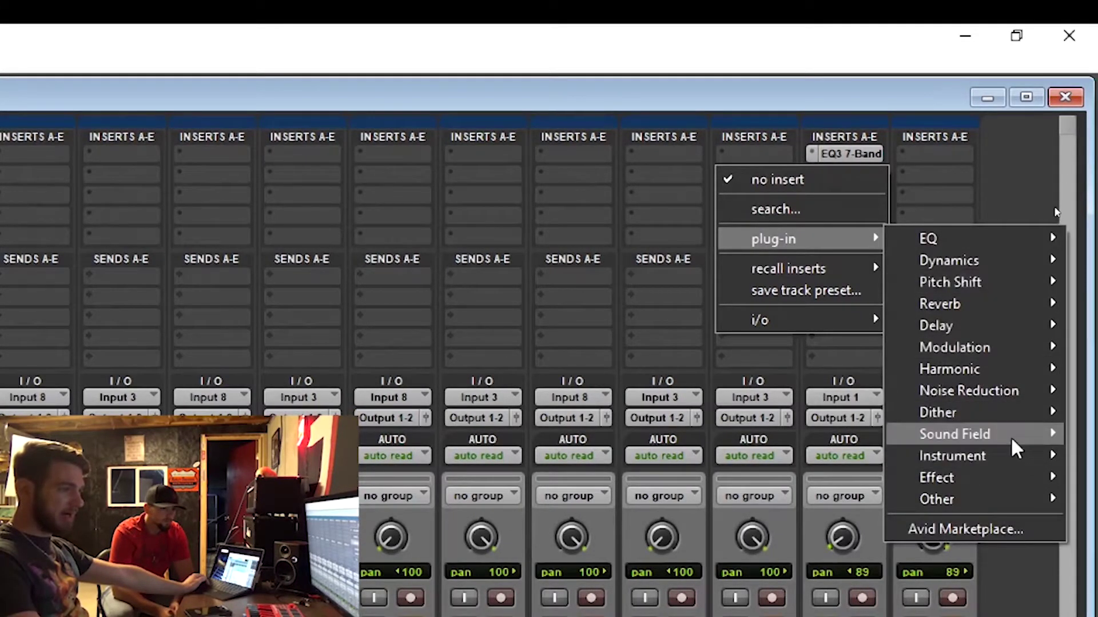
mouse_move(1013, 446)
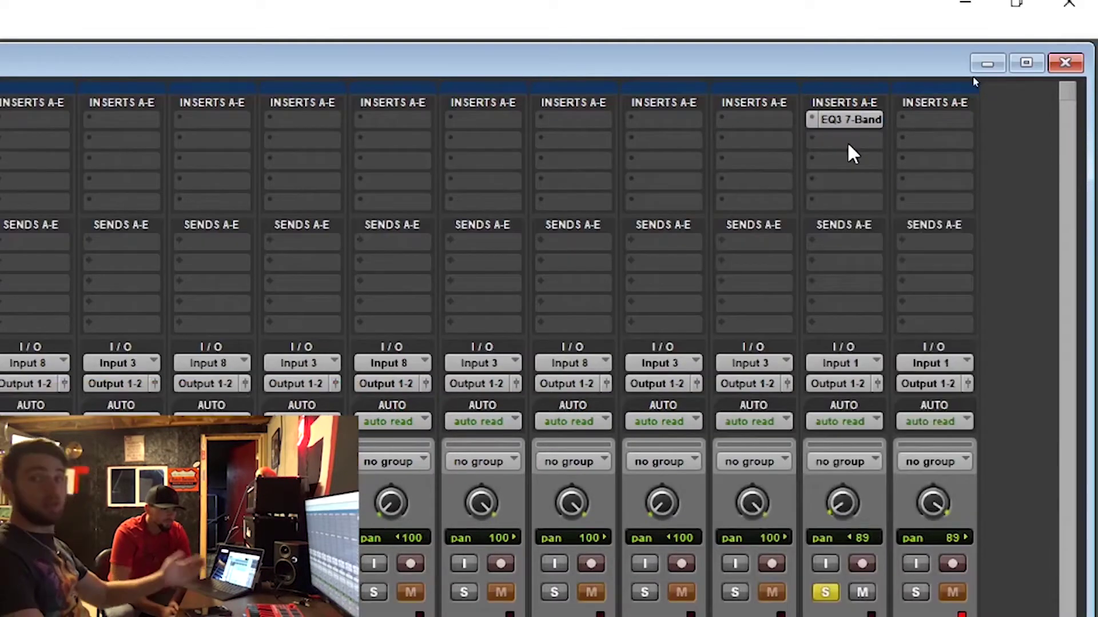
Insert the TSE BOD v3 Bass Overdrive (mono) plug-in in the slot below the EQ3 7-Band on the Bass track
left_click(847, 144)
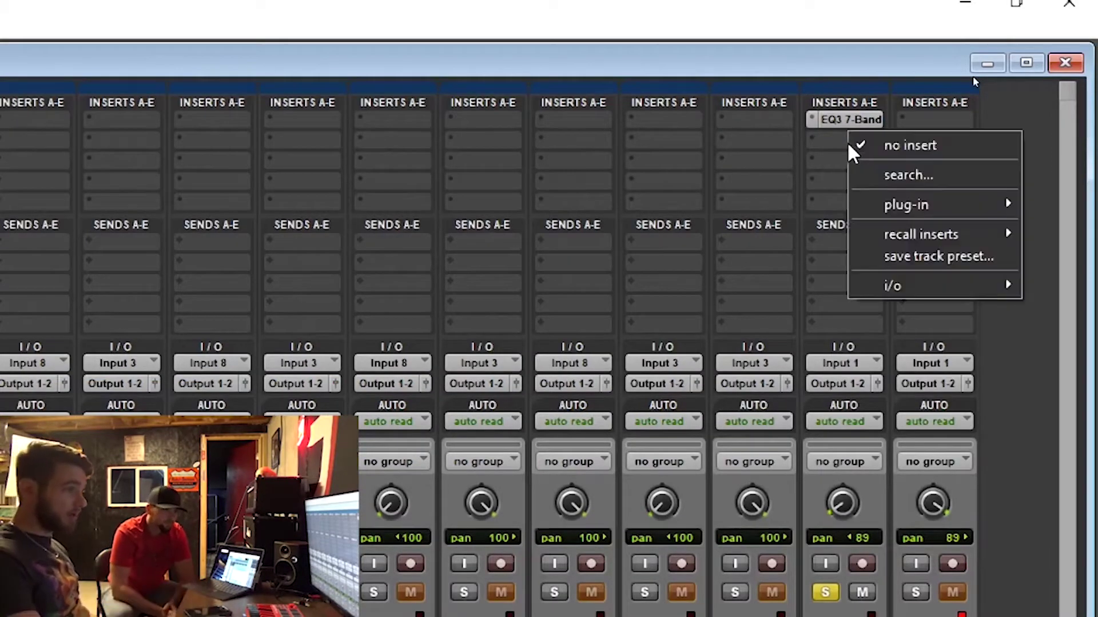
mouse_move(941, 209)
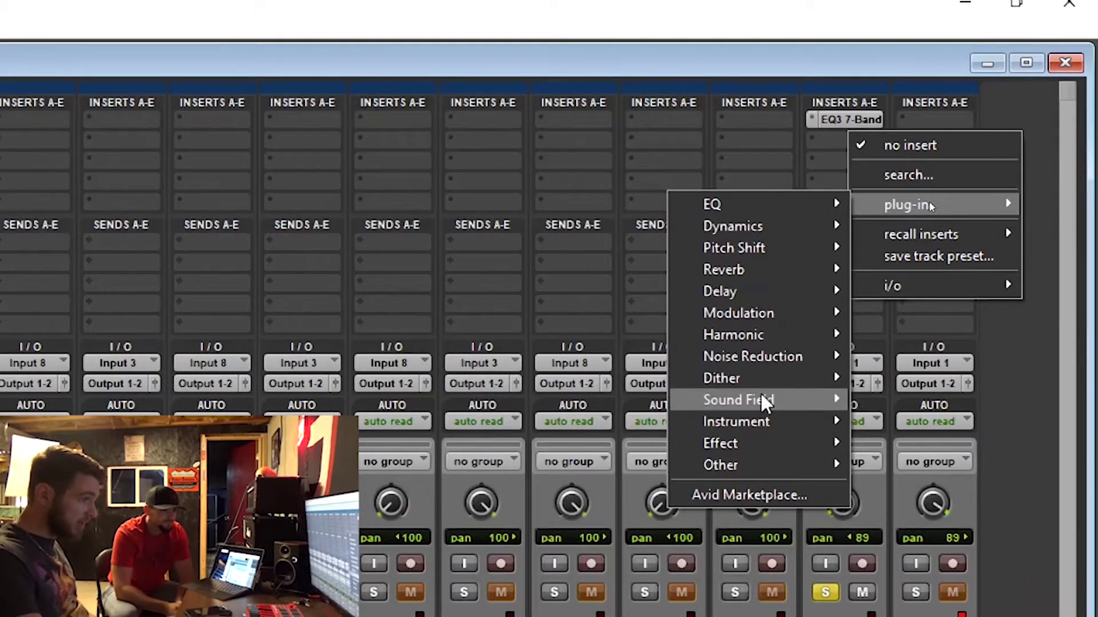
mouse_move(758, 360)
mouse_move(758, 319)
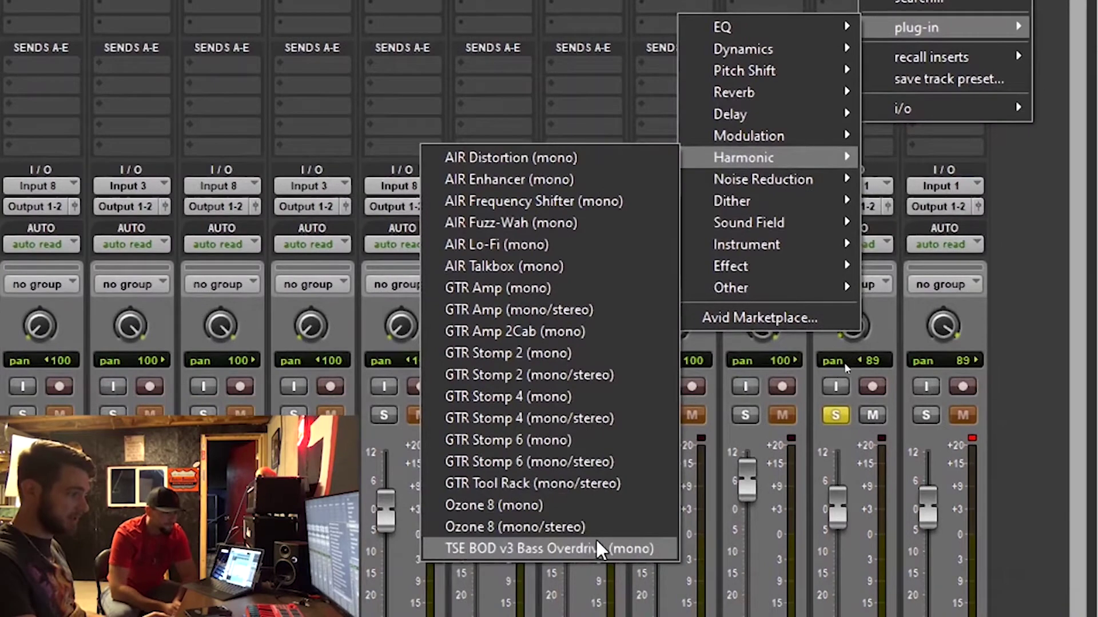
left_click(608, 544)
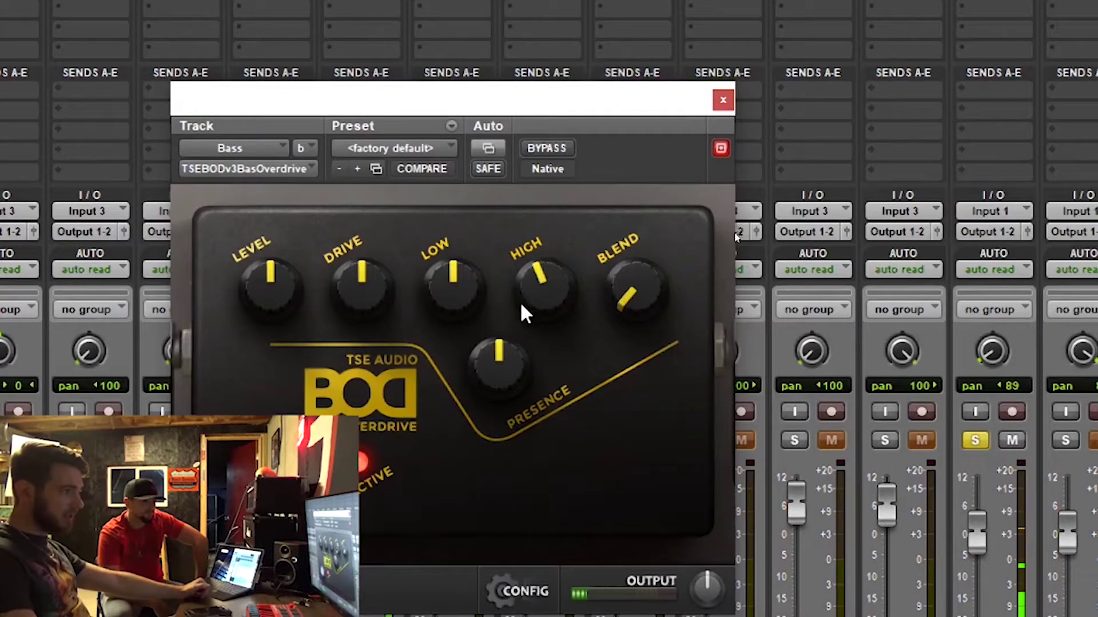
Shape the BOD overdrive by reducing High, Drive and Level slightly and raising Low, Presence and Blend, and close the plug-in
left_click_drag(520, 301, 516, 307)
left_click_drag(430, 310, 420, 272)
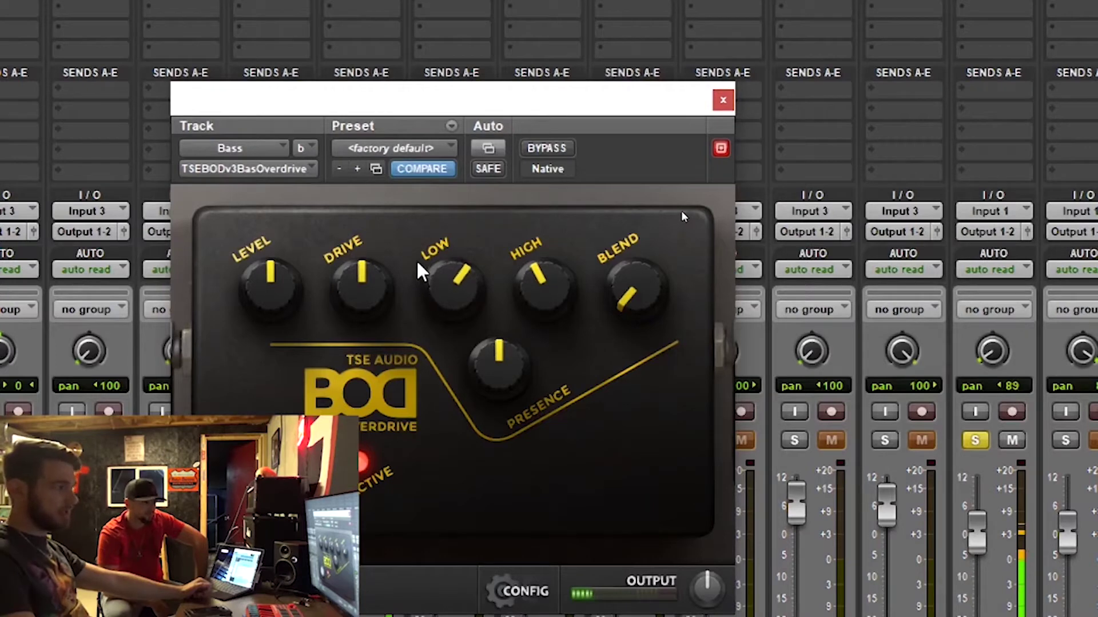
left_click_drag(342, 287, 346, 314)
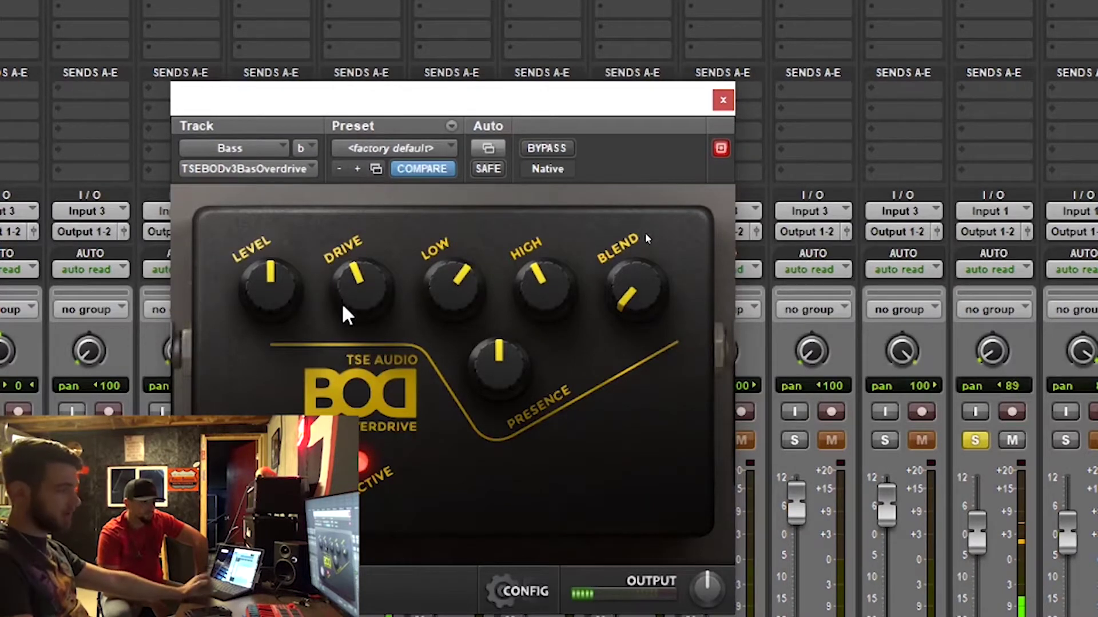
left_click_drag(489, 391, 489, 351)
left_click_drag(635, 299, 627, 249)
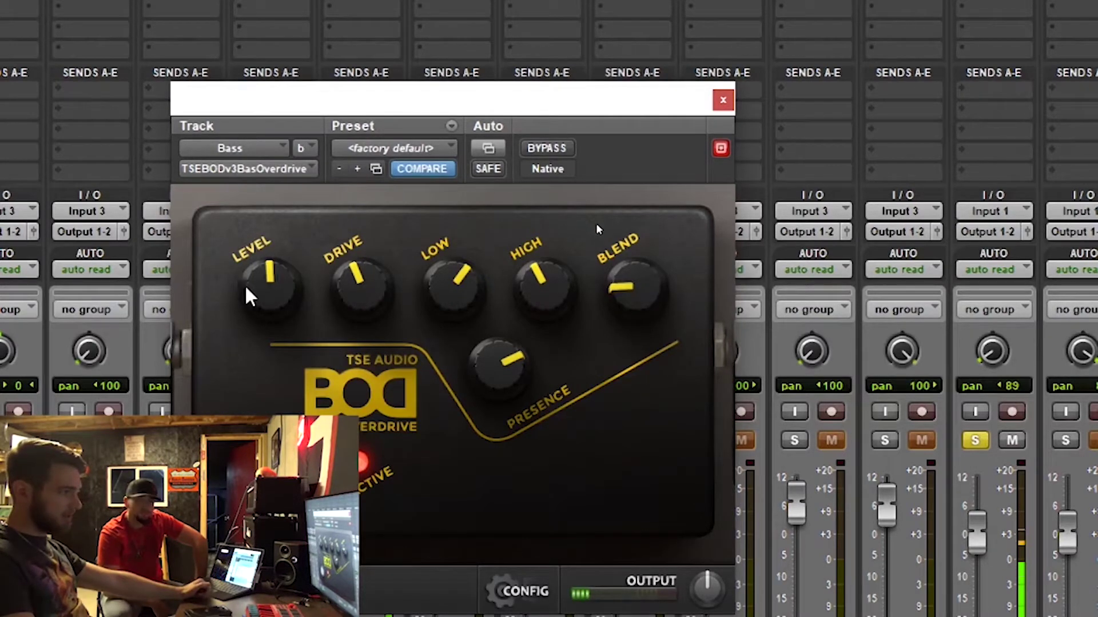
left_click_drag(255, 312, 198, 303)
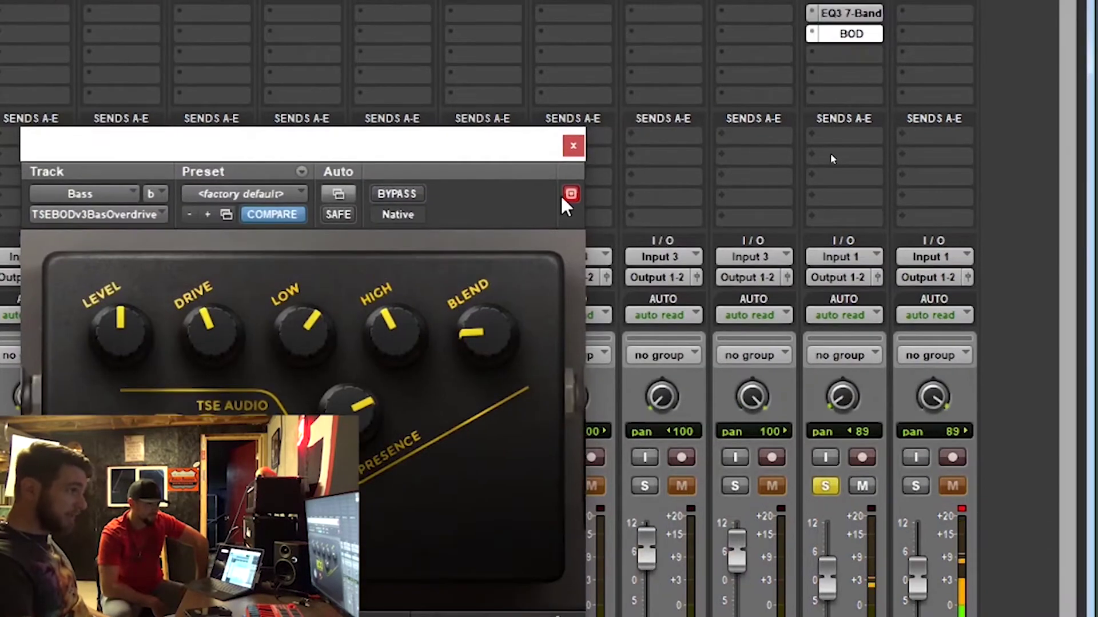
left_click(572, 146)
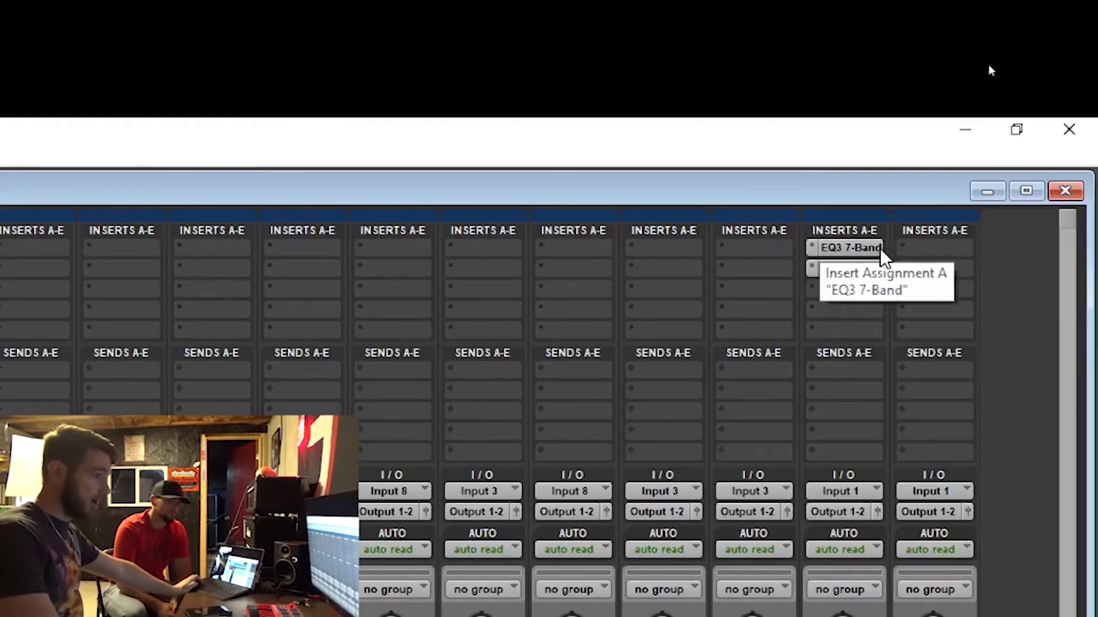
Copy the BOD overdrive insert from the Bass track to the same slot on the second bass track
left_click(932, 247)
left_click_drag(862, 265, 939, 269)
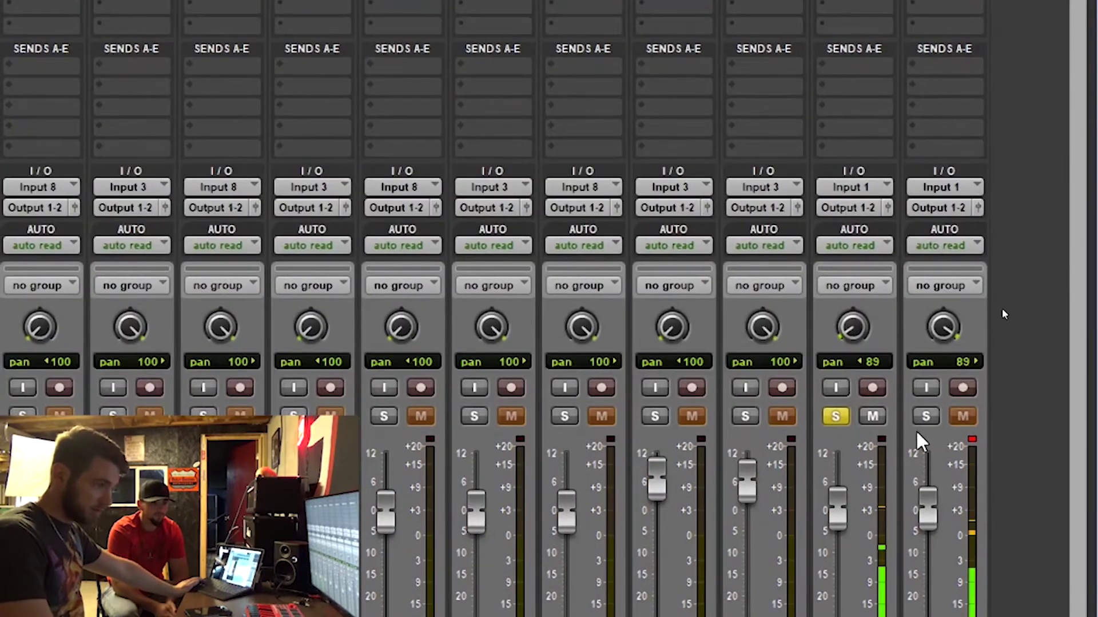
Audition the second bass track soloed together with the first, and clear the solo on both tracks
left_click(925, 417)
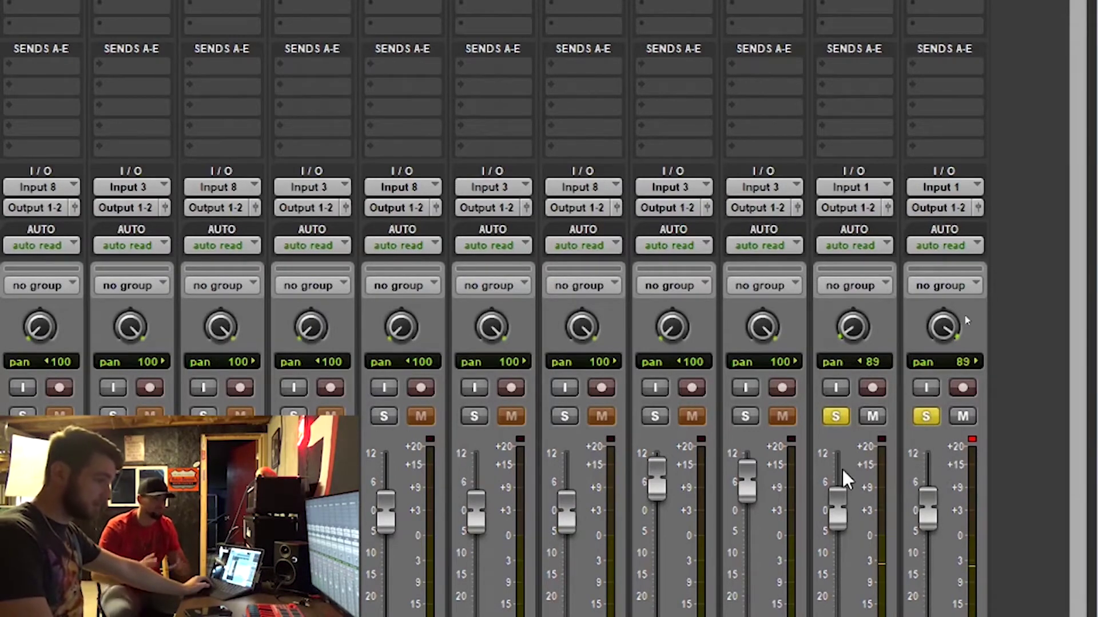
left_click(838, 417)
left_click(926, 416)
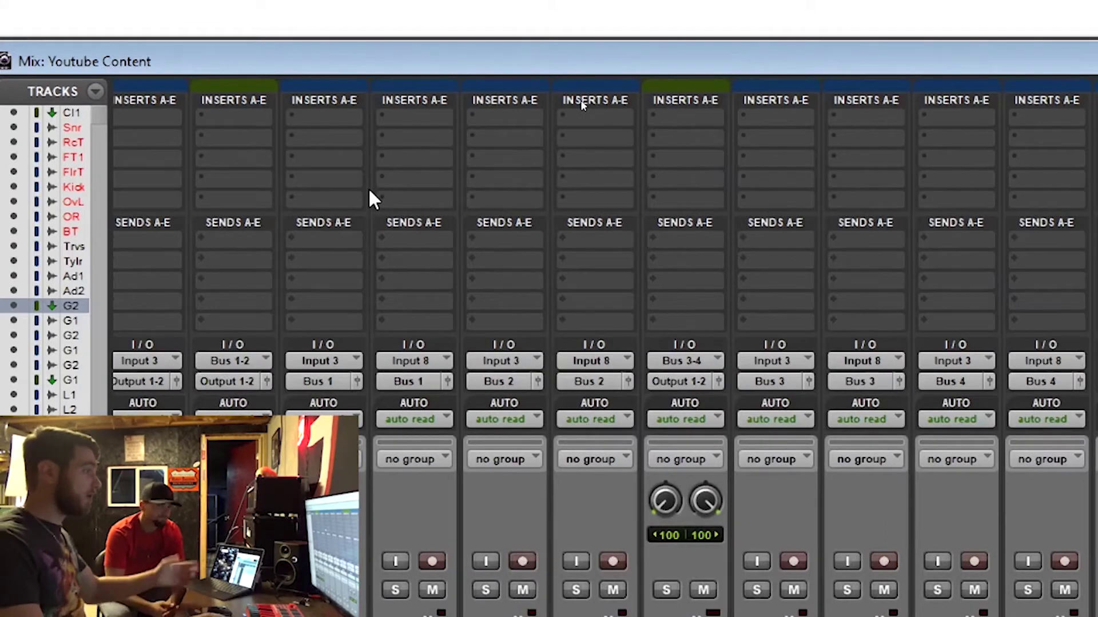
Insert the multichannel C4 (stereo) dynamics plug-in in the first insert slot of Guitar Bus2
left_click(252, 117)
mouse_move(349, 186)
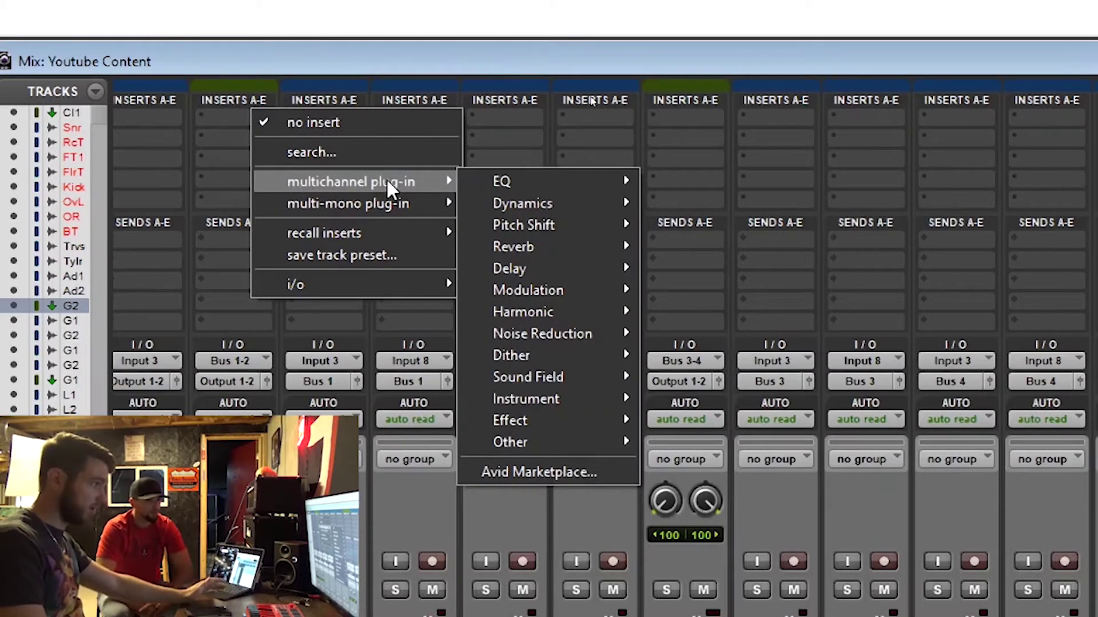
mouse_move(558, 205)
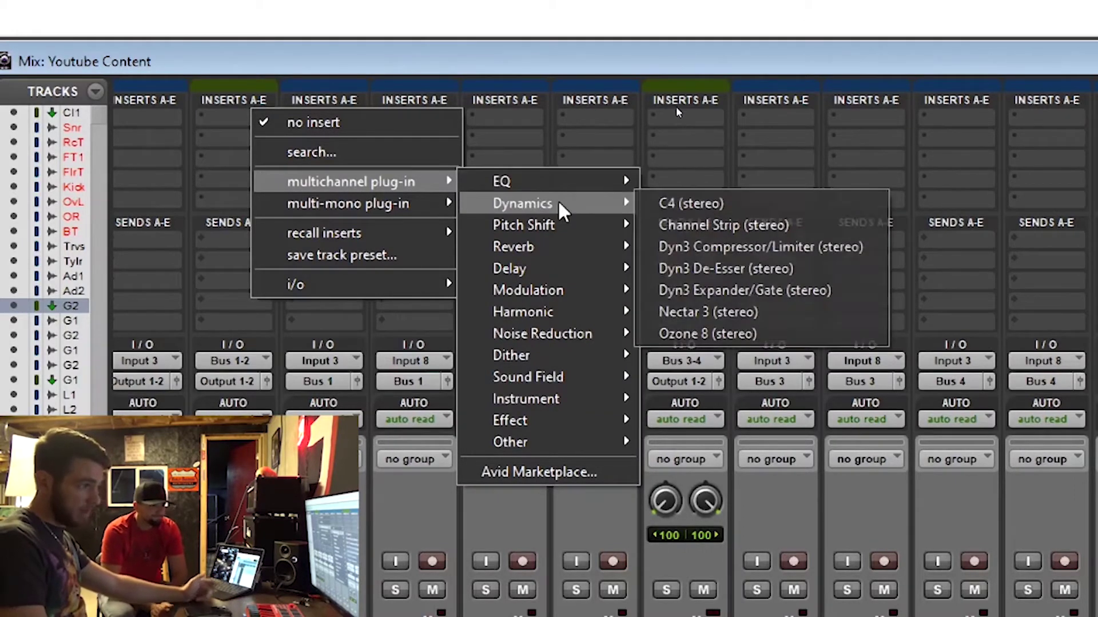
left_click(692, 201)
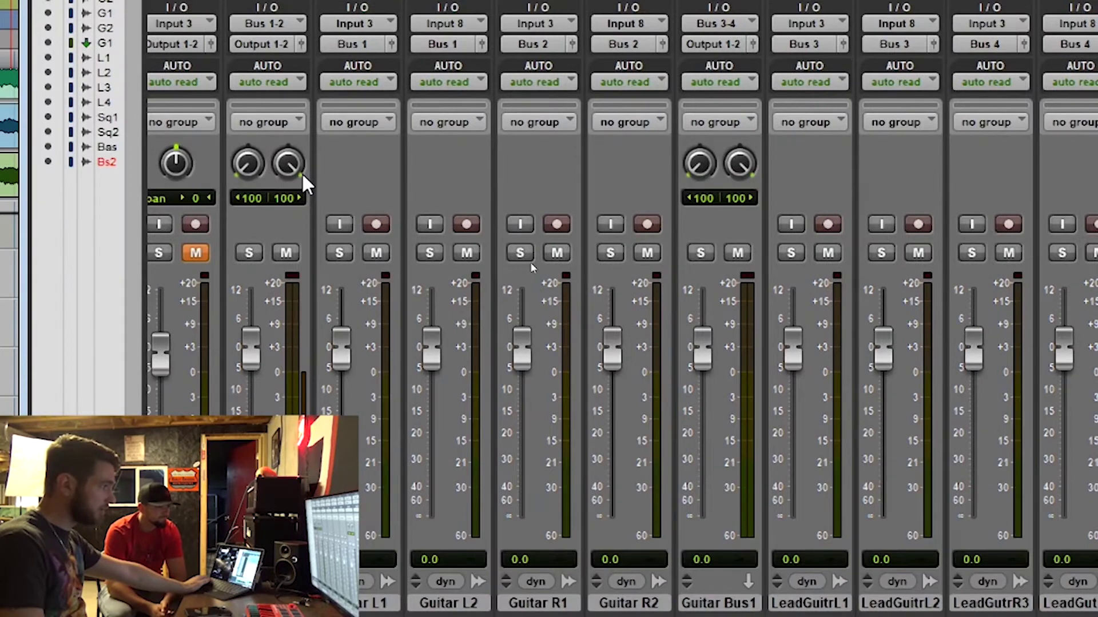
Solo Guitar Bus2 together with the Guitar L1, Guitar L2, Guitar R1 and Guitar R2 tracks
left_click(249, 253)
left_click(331, 257)
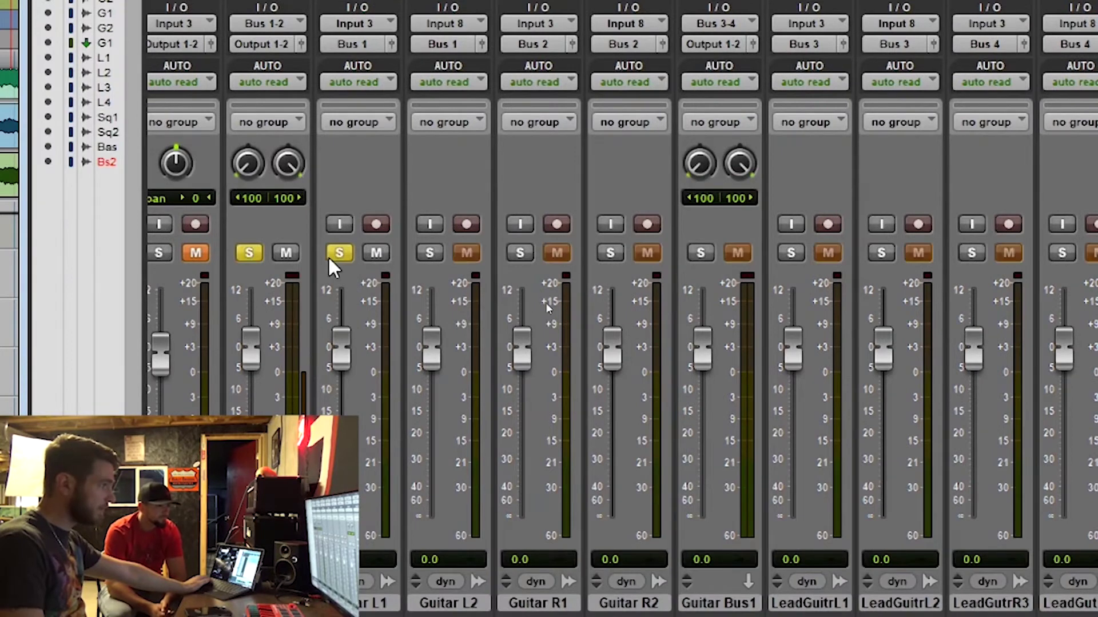
left_click(429, 254)
left_click(520, 253)
left_click(608, 255)
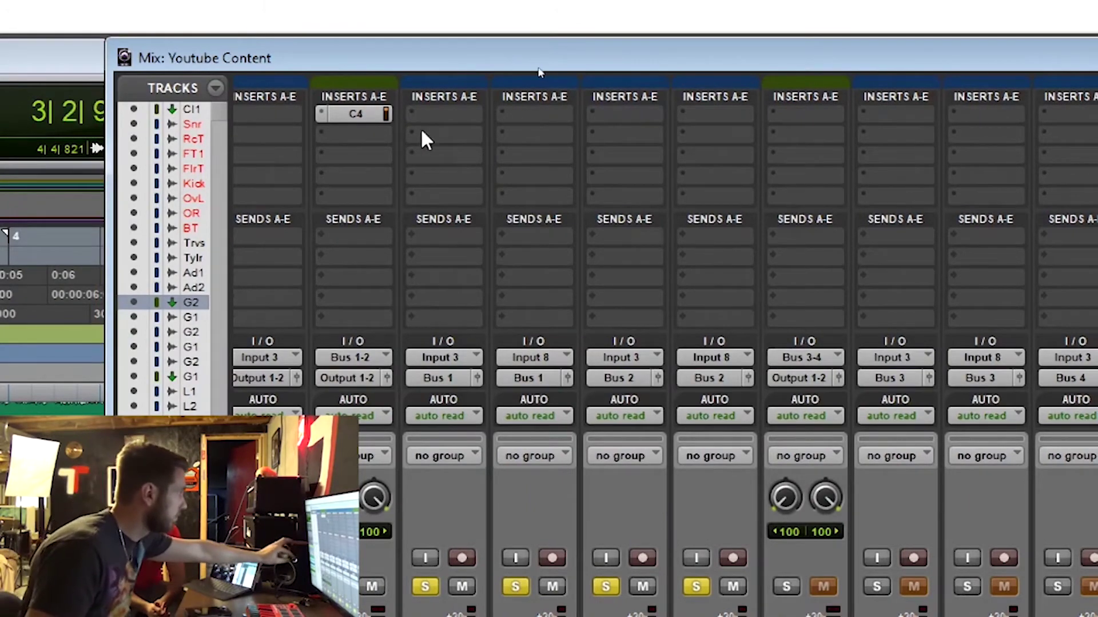
Open the C4 on Guitar Bus2, bypass the plug-in, and set its mid crossover to 350
left_click(361, 115)
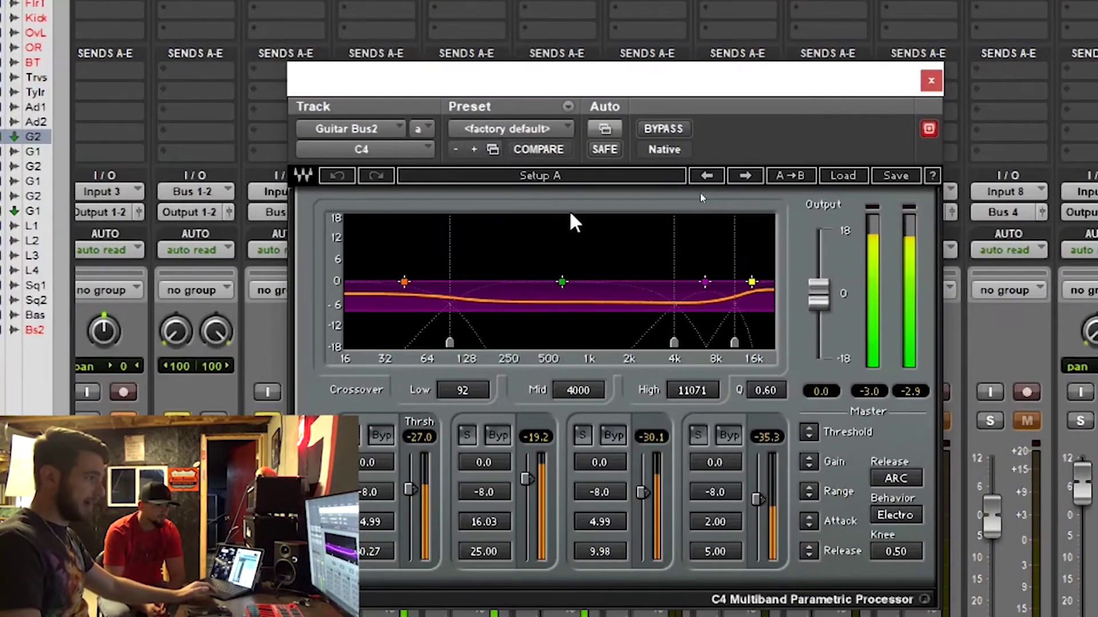
left_click(661, 125)
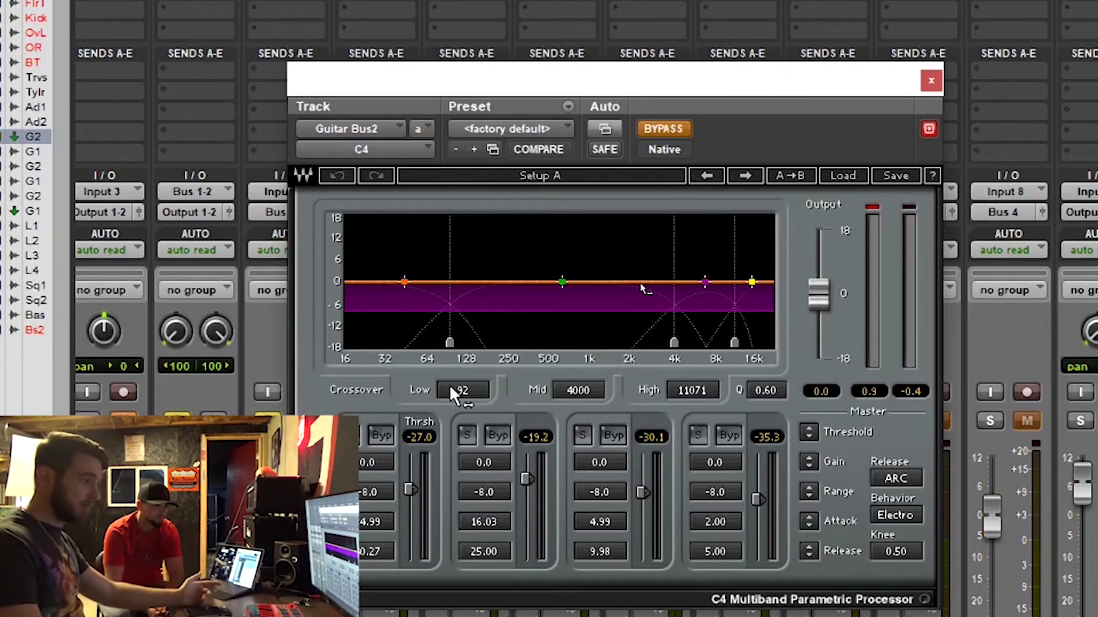
left_click(579, 397)
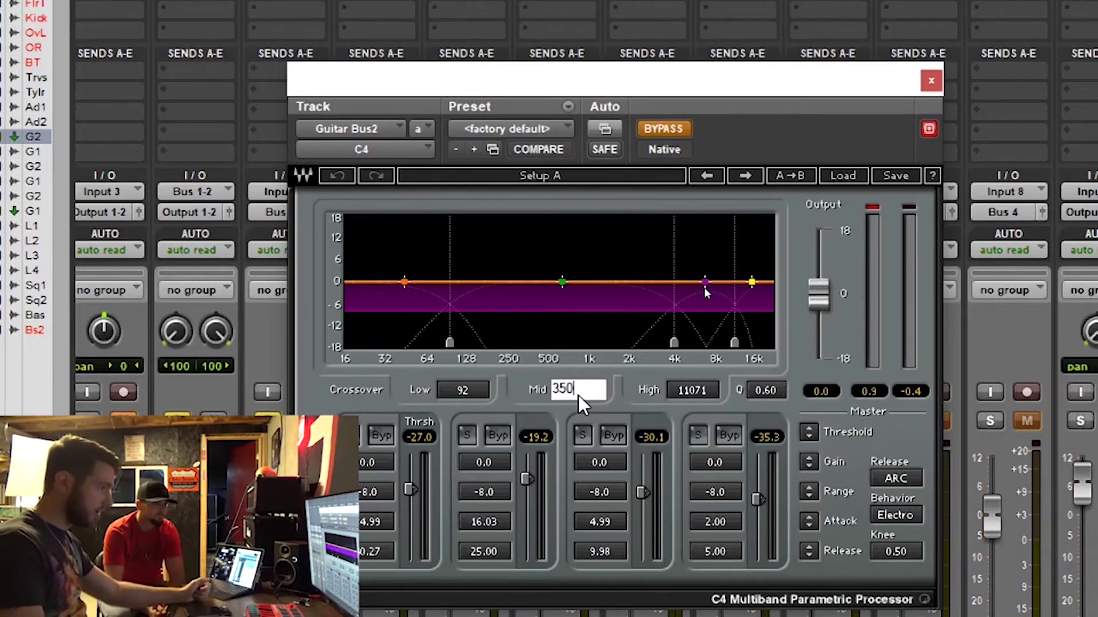
key("Return")
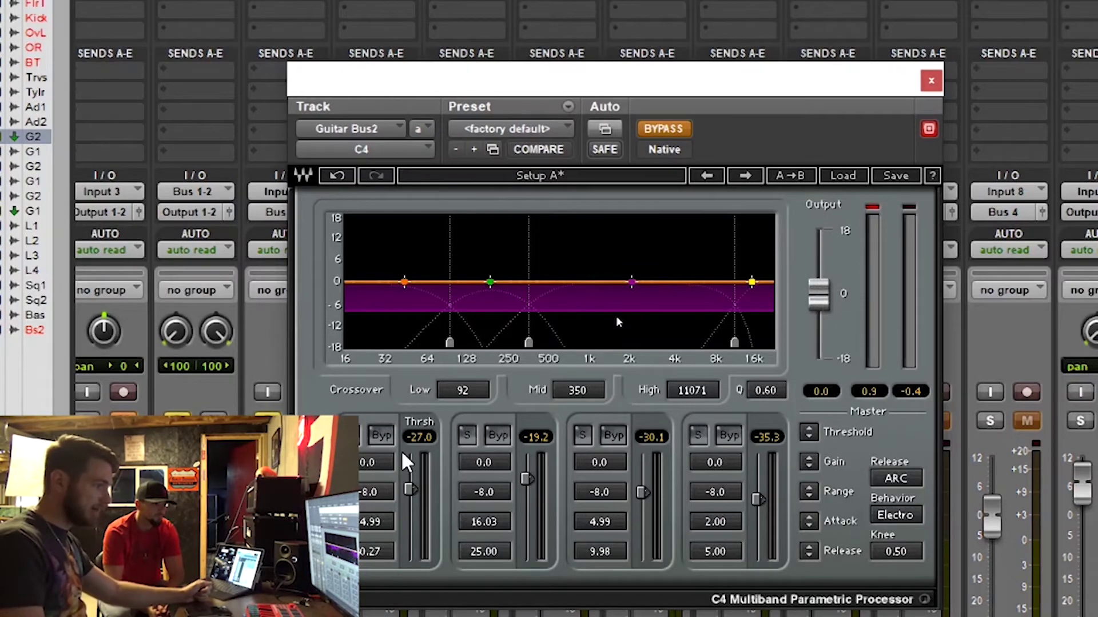
Bypass the C4's lowest band and its two upper bands, keeping only the low-mid band between 92 and 350 active
left_click(381, 435)
left_click(613, 435)
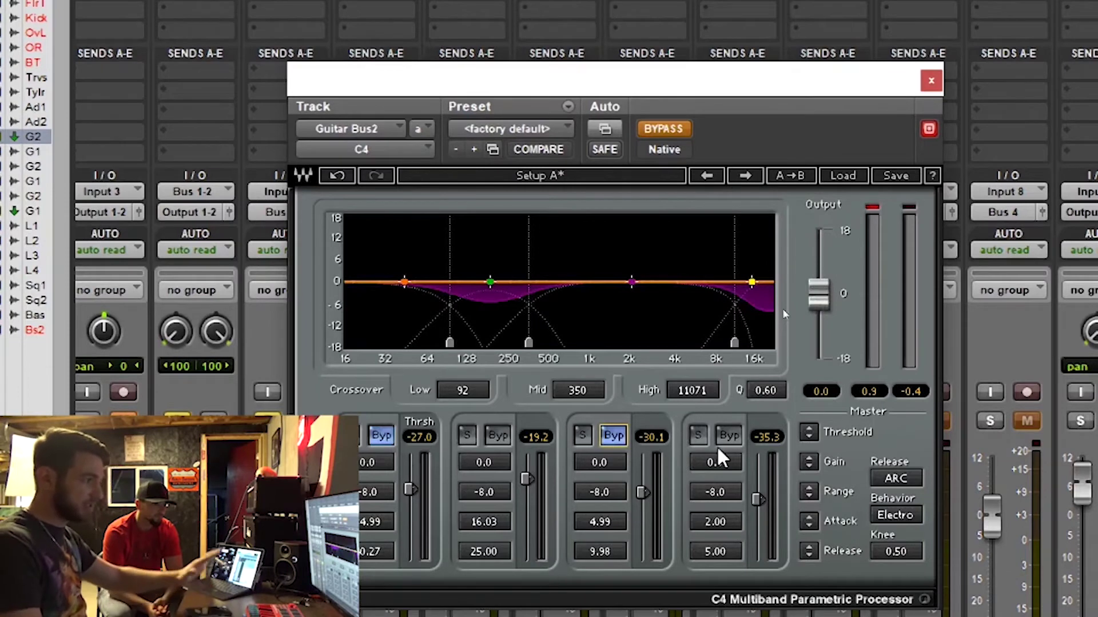
left_click(728, 436)
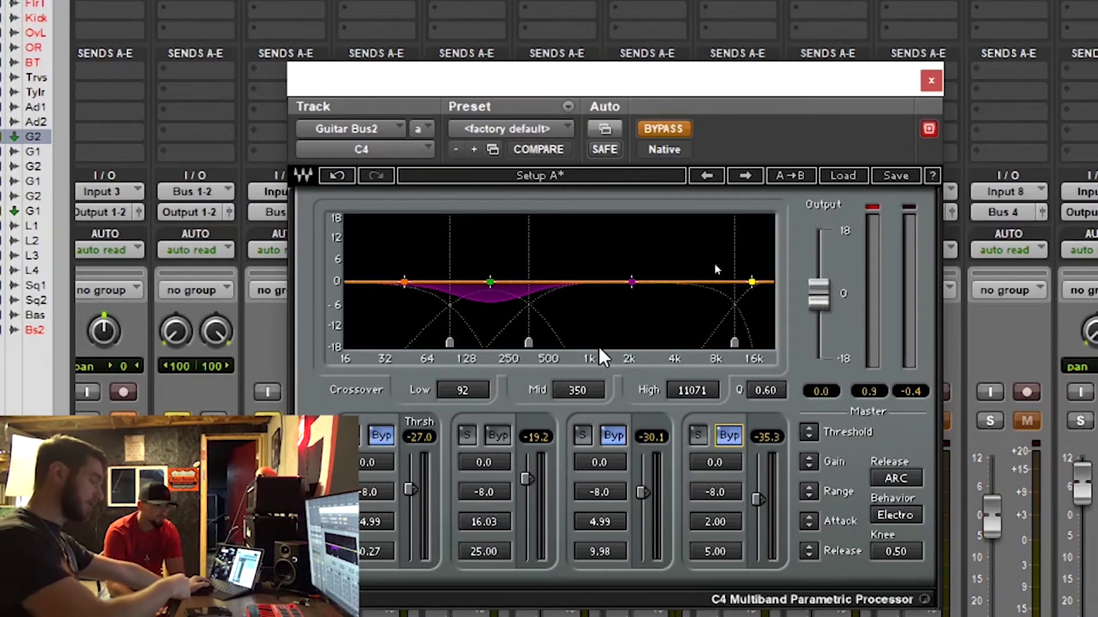
With the session playing, take the C4 out of bypass and lower its master threshold until the low-mid band is at -23.4
key("space")
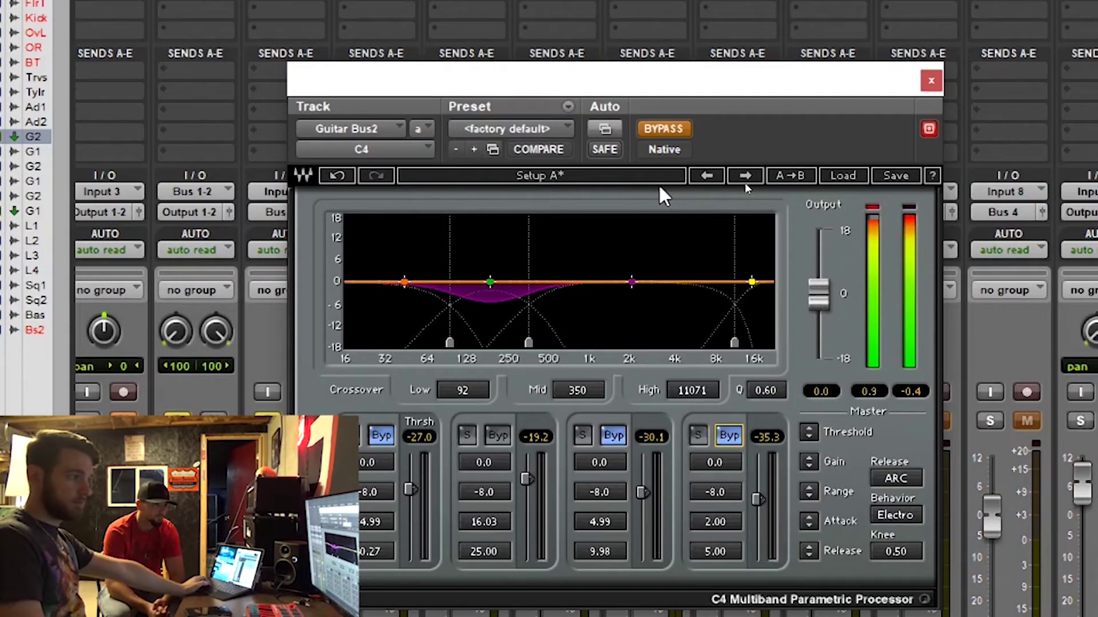
left_click(675, 129)
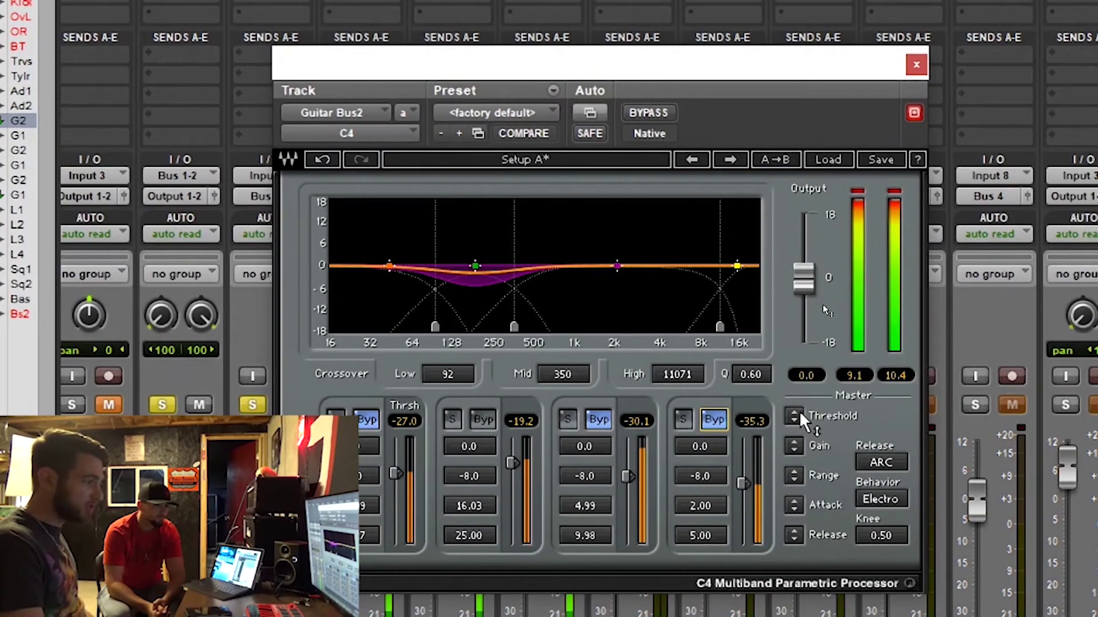
left_click_drag(801, 416, 801, 432)
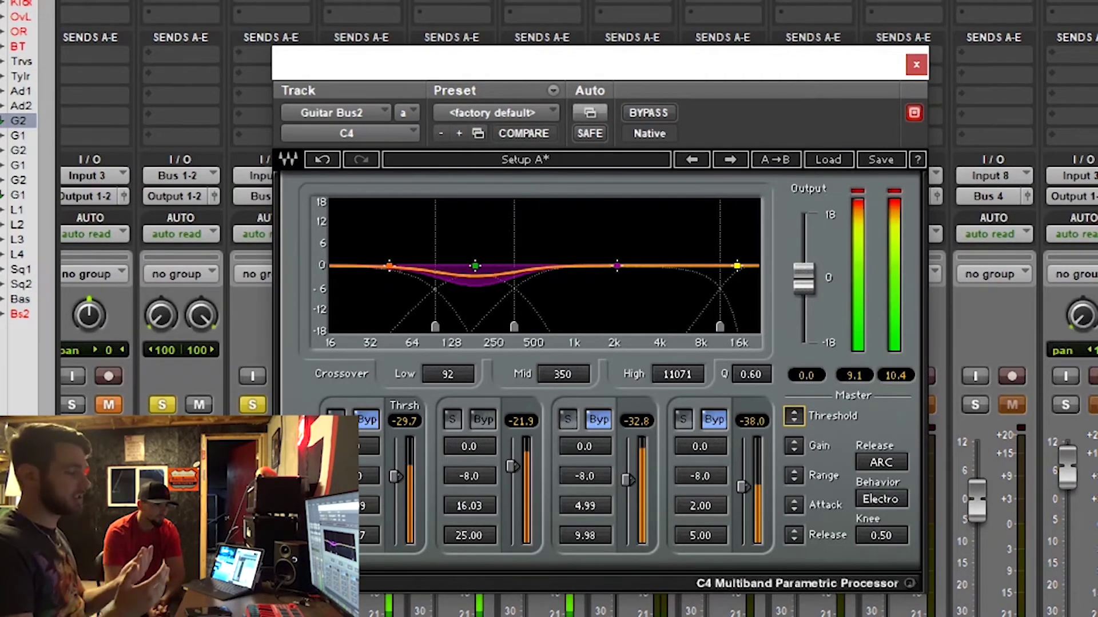
left_click_drag(798, 414, 799, 418)
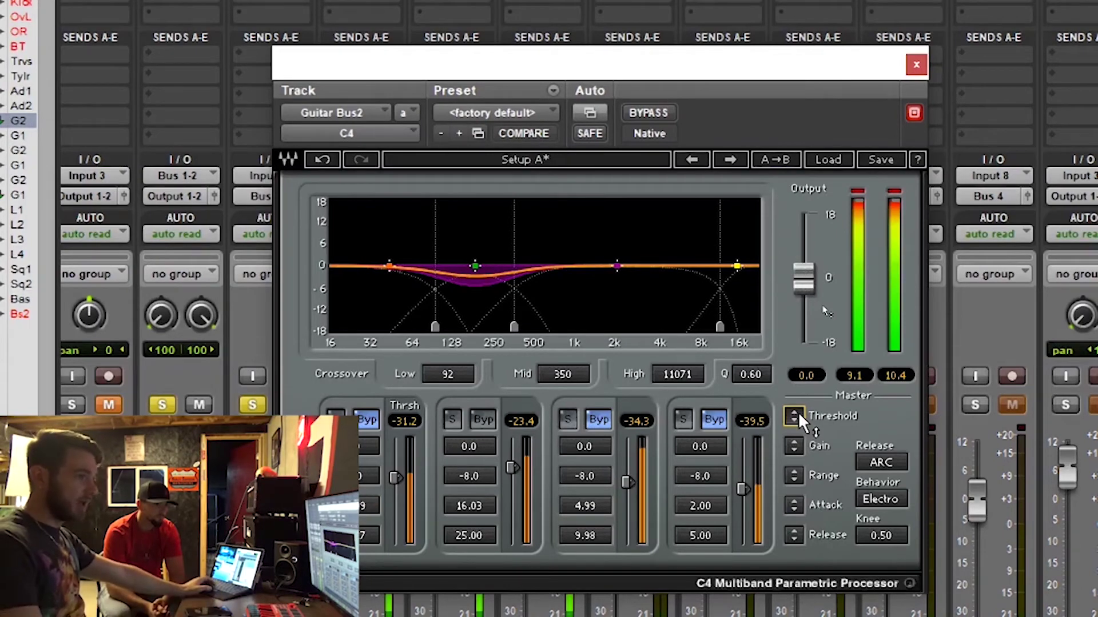
left_click(916, 64)
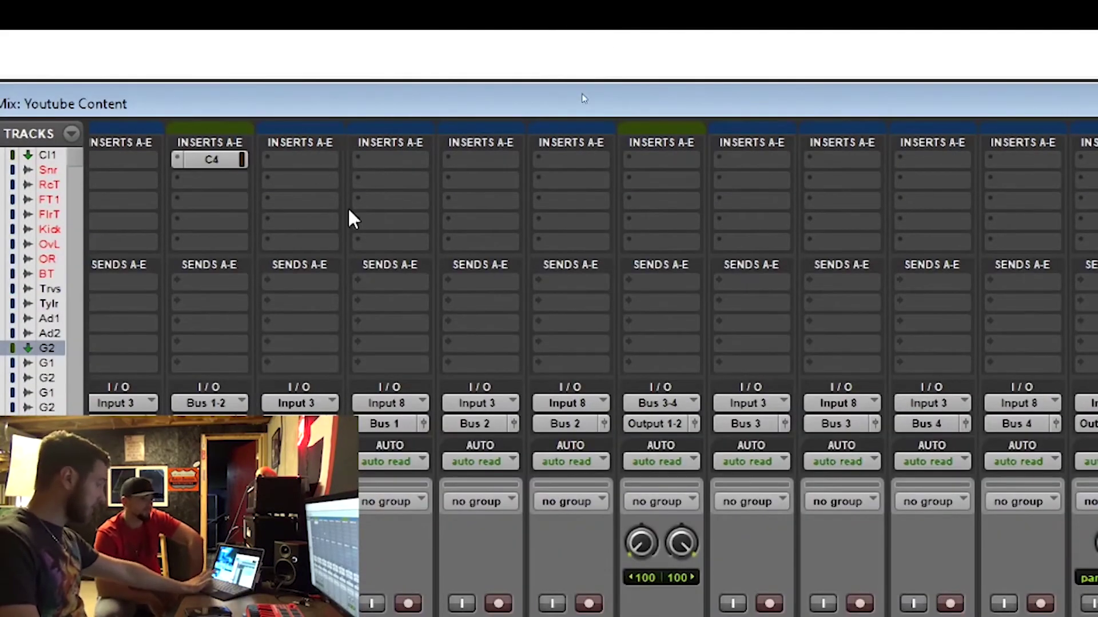
Copy the C4 insert from Guitar Bus2 to the first insert slot of Guitar Bus1
left_click_drag(207, 160, 689, 170)
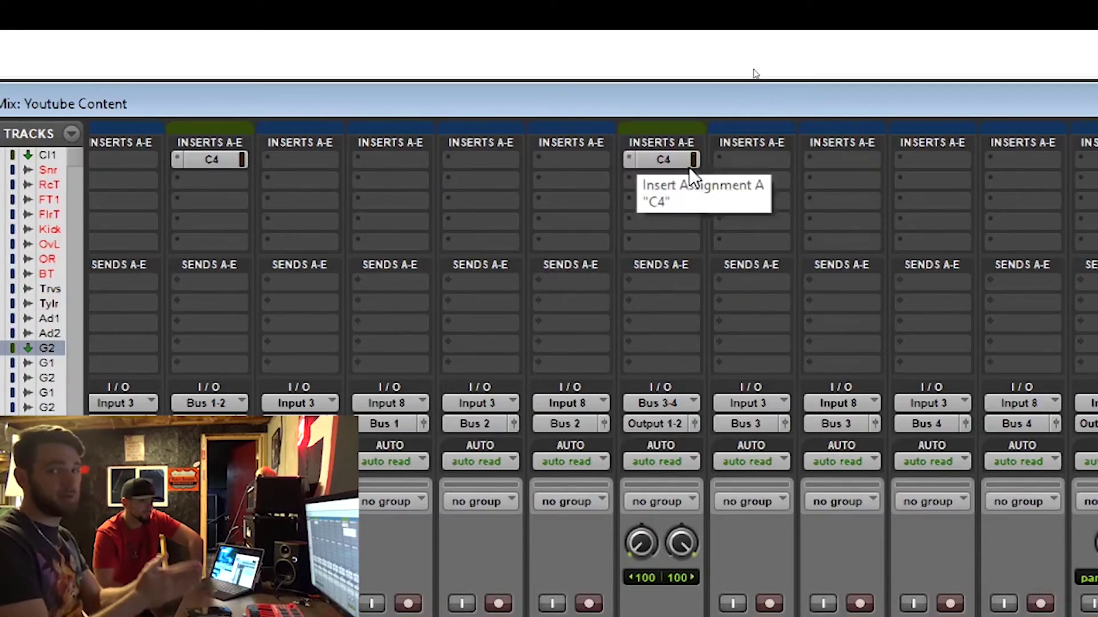